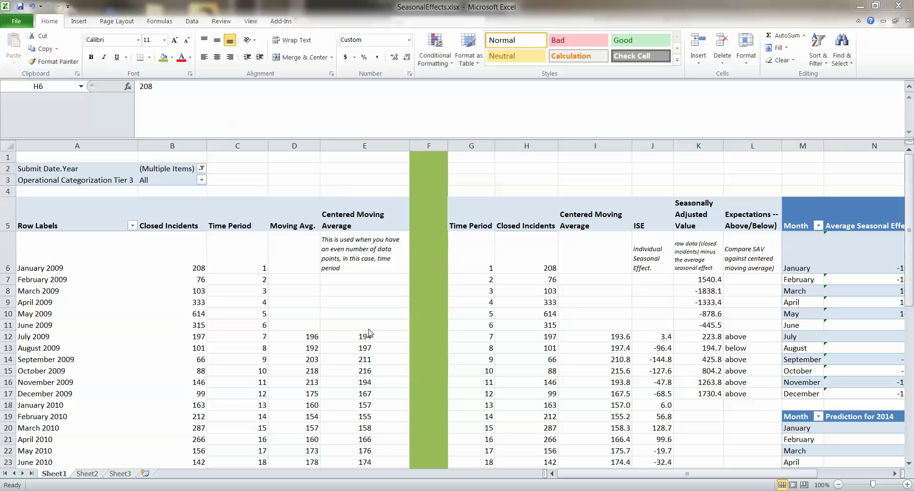
Return to the SeasonalEffects workbook and review the Time Period formula in C7
key(alt+Tab)
click(250, 279)
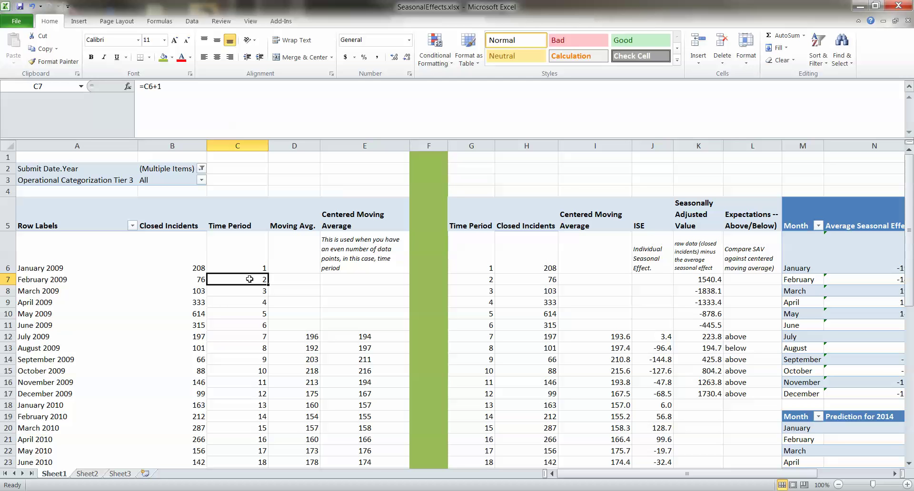
scroll(250, 280, down, 1)
scroll(249, 280, down, 7)
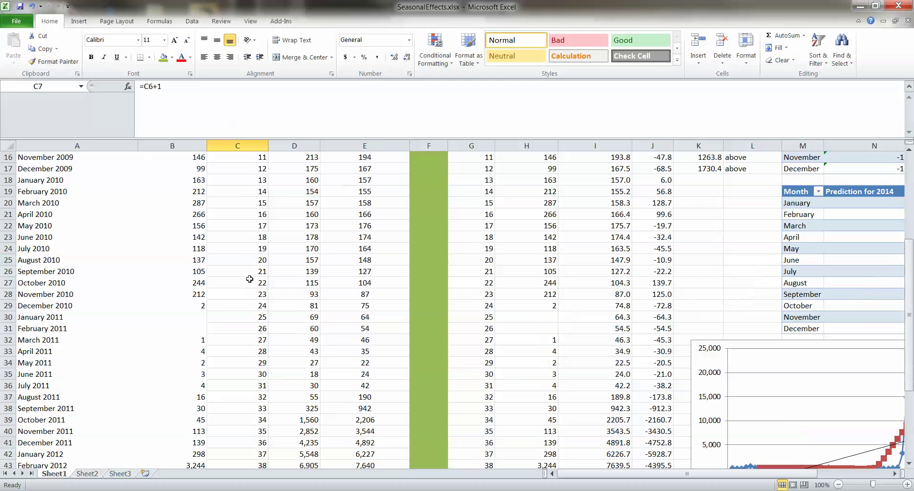
scroll(247, 287, down, 3)
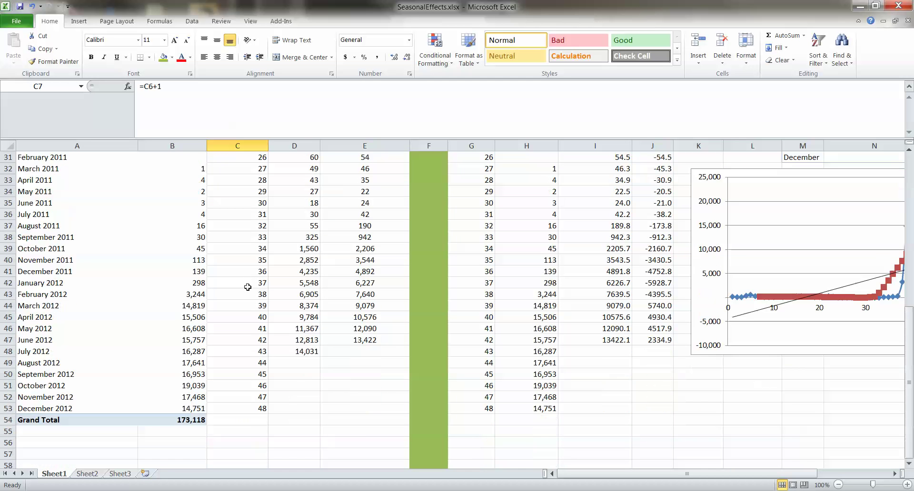
scroll(248, 287, up, 11)
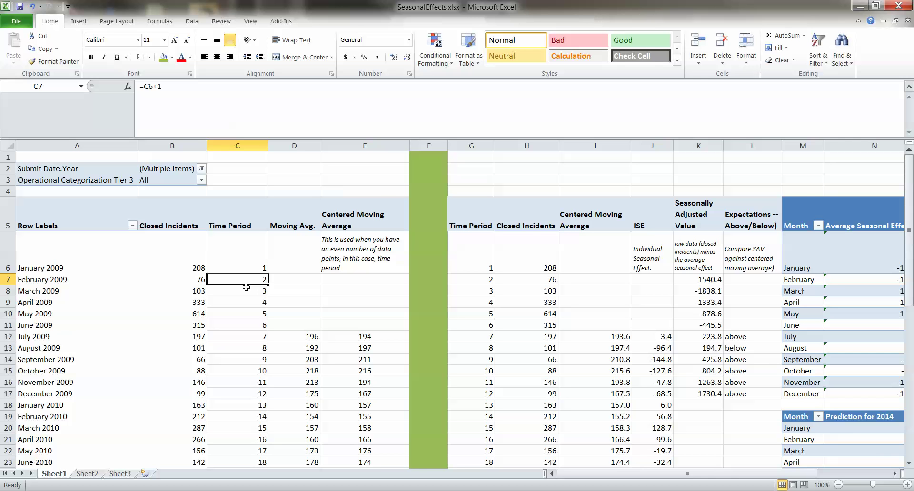
Inspect the February 2009 pivot row and April 2009's closed incidents count
click(71, 279)
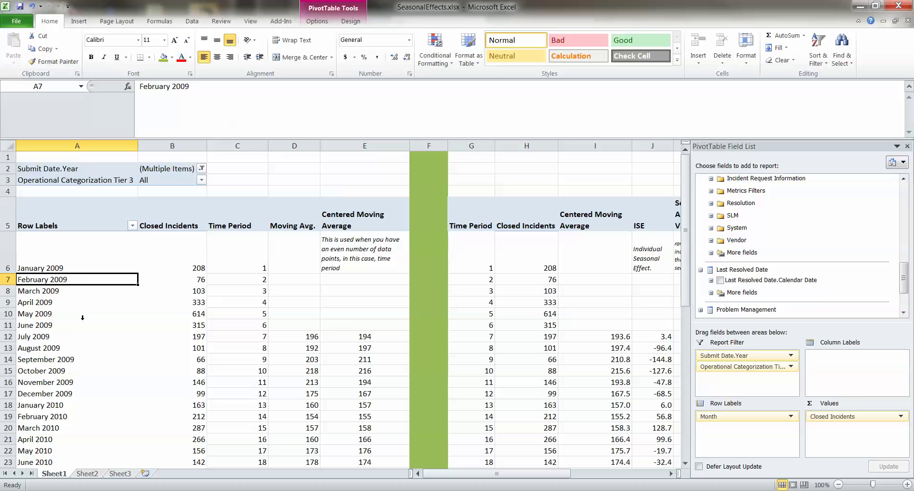
click(174, 300)
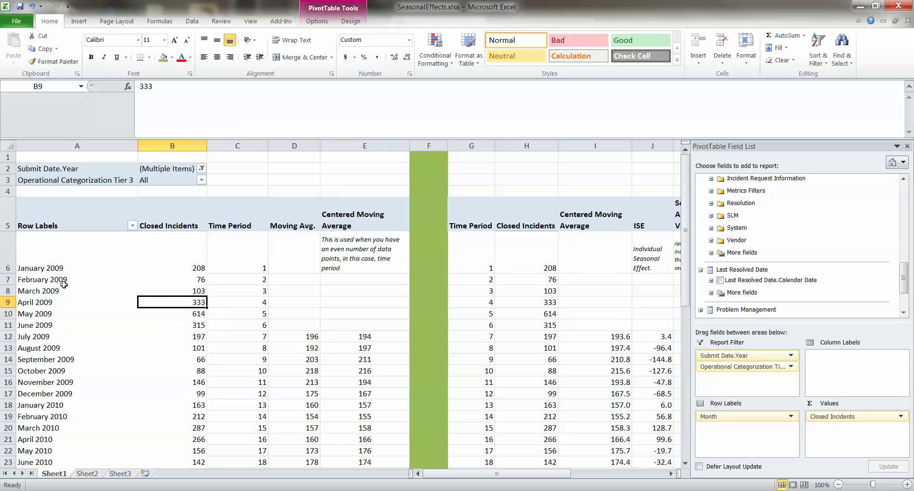
scroll(52, 304, down, 5)
scroll(46, 319, down, 7)
scroll(46, 319, up, 12)
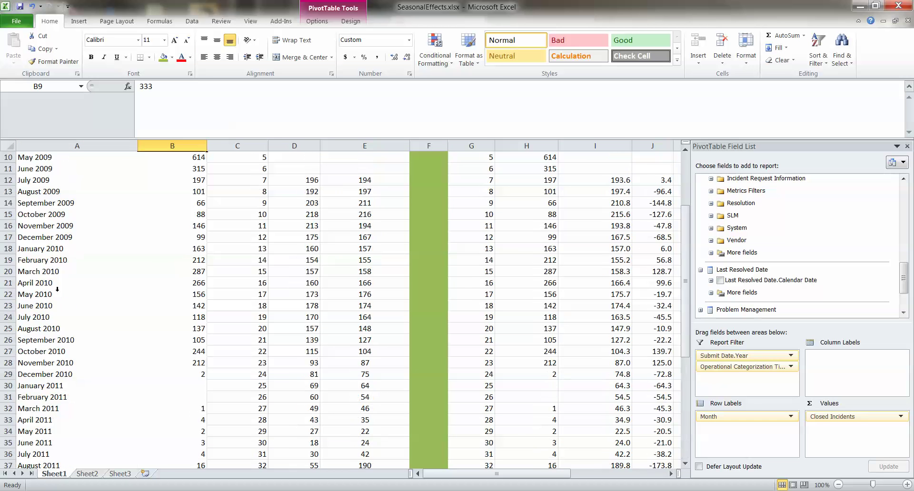
Check the Time Period formulas in C7 and C11 and the moving averages in D13 and E13
click(232, 282)
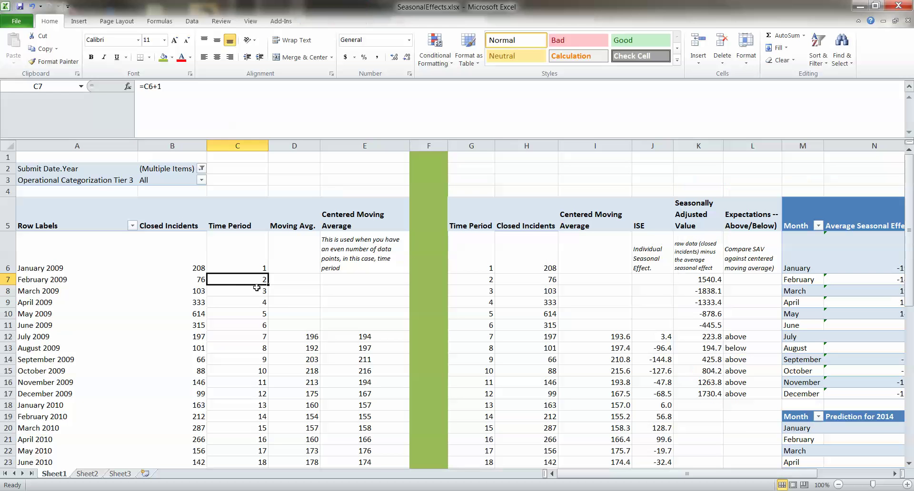
click(290, 352)
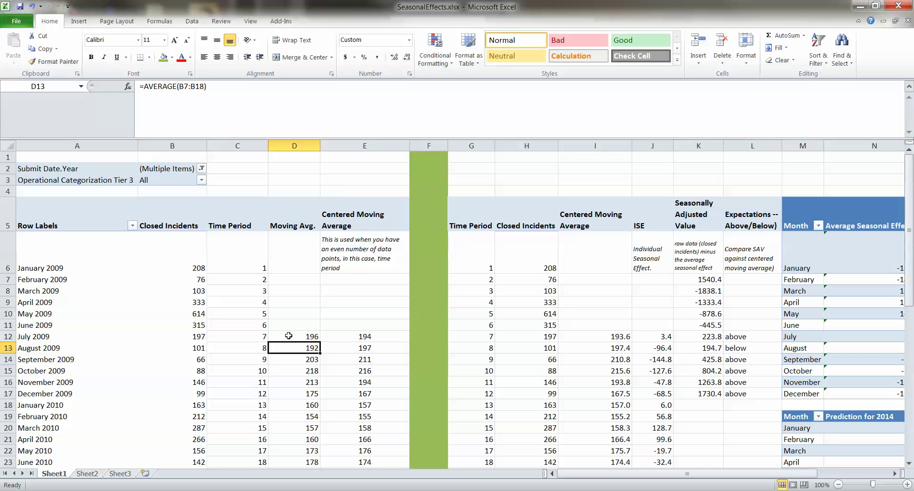
click(358, 351)
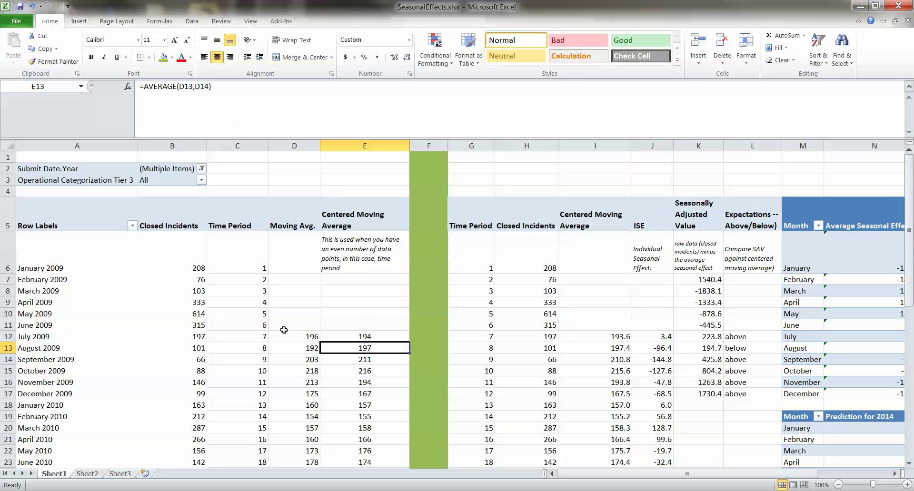
click(257, 328)
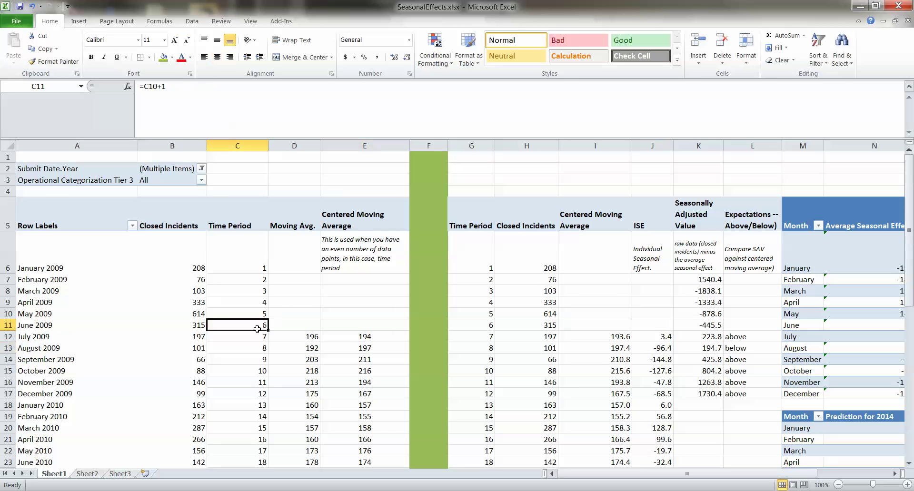
scroll(257, 328, down, 8)
scroll(284, 327, up, 8)
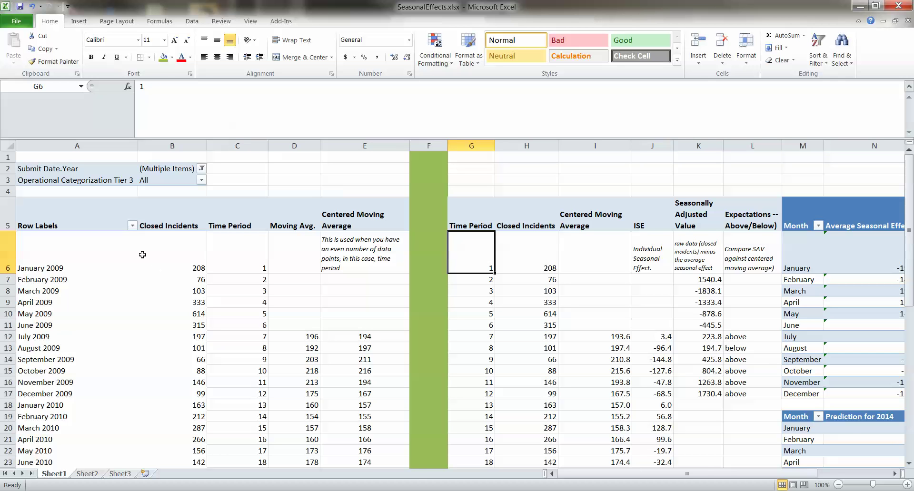
Inspect the January and March 2009 pivot rows, the copied Closed Incidents header and G8
click(122, 264)
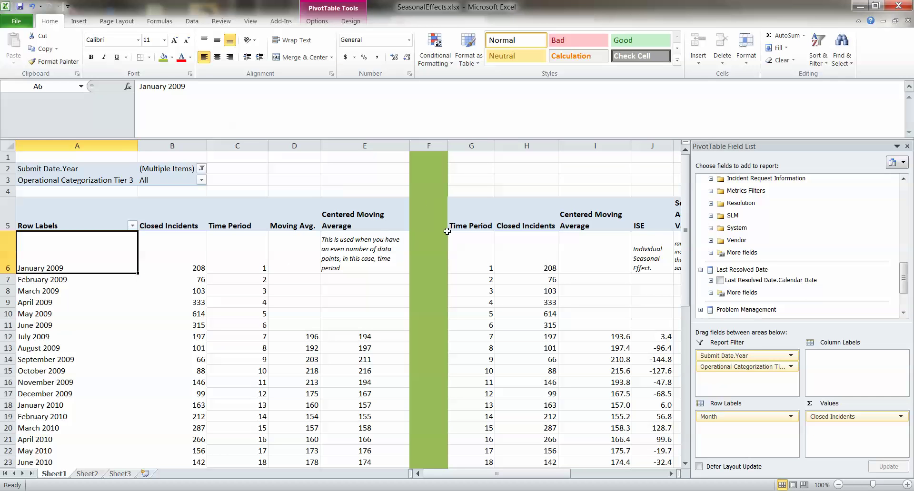
click(500, 228)
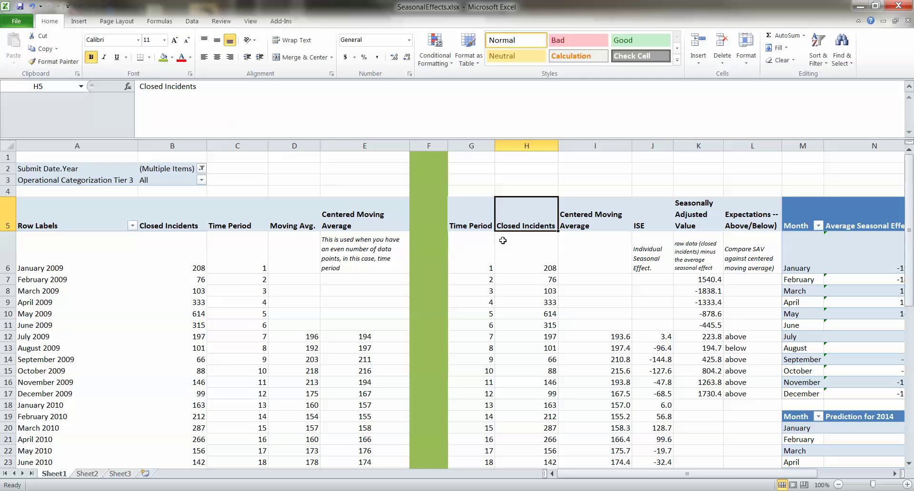
click(84, 290)
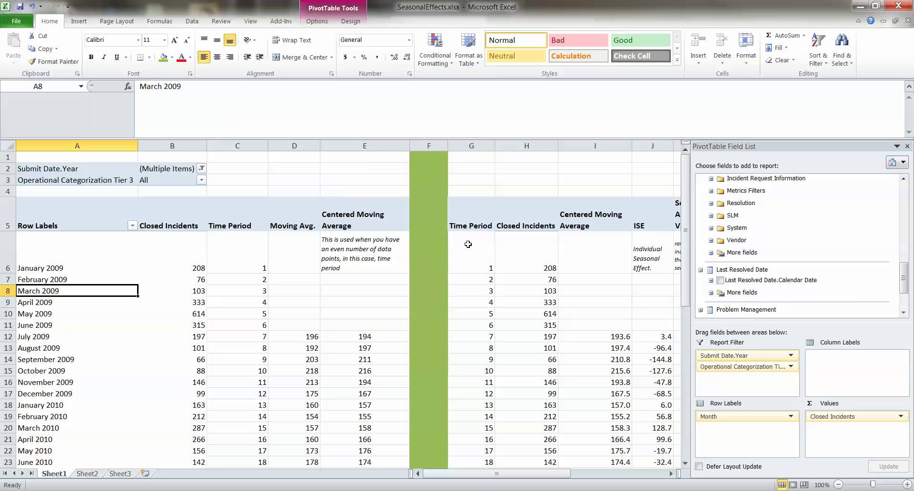
click(493, 292)
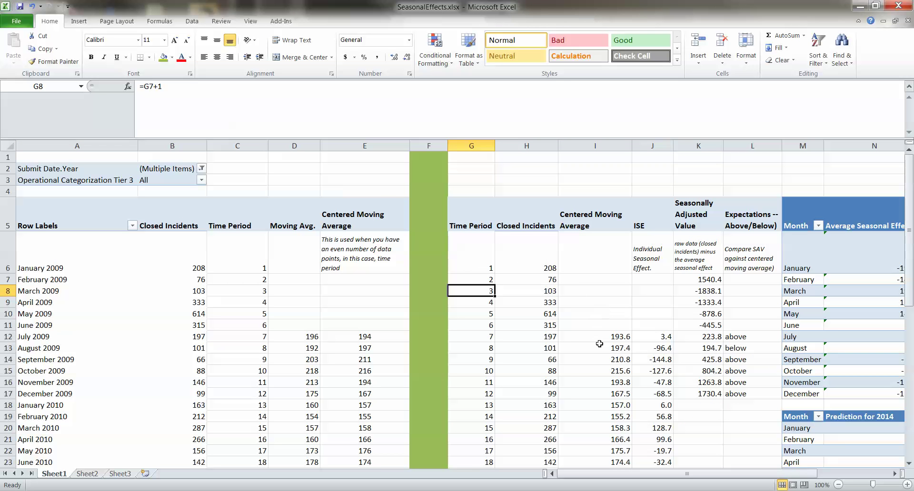
Review the seasonal effect formulas in J12 and J13 and January's and February's averages
click(652, 339)
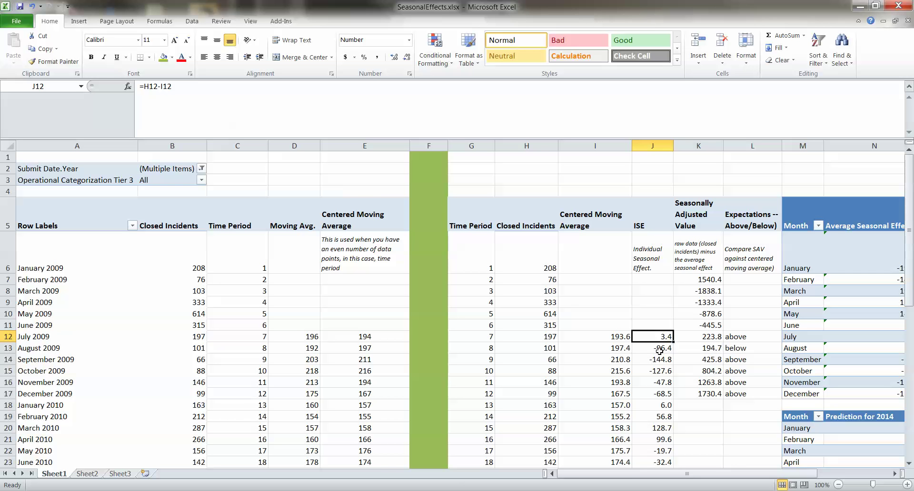
click(659, 351)
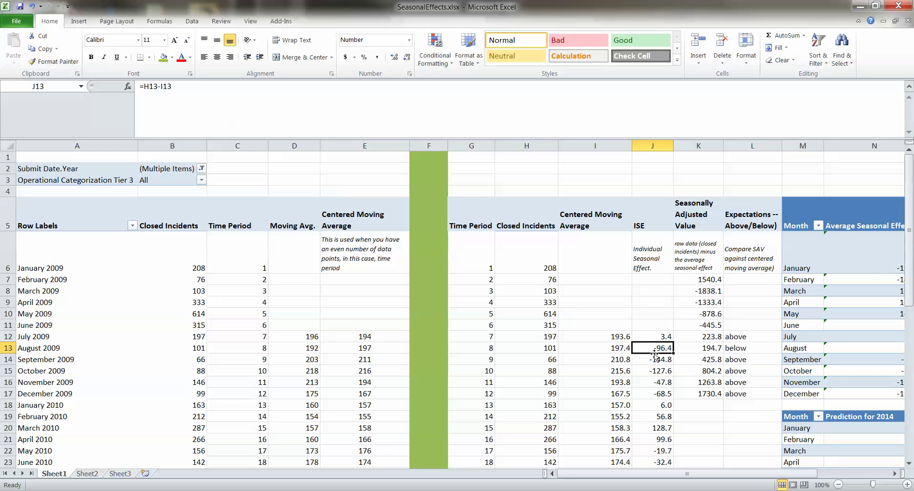
click(845, 284)
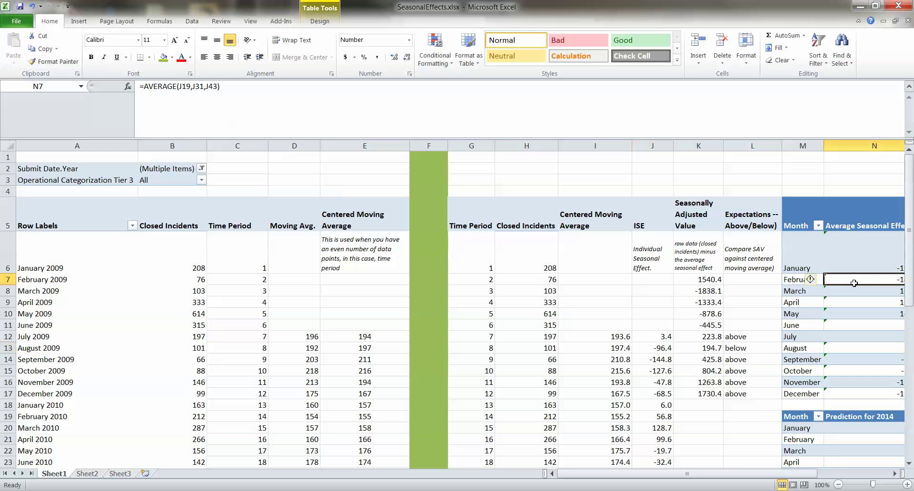
drag(740, 475, 754, 475)
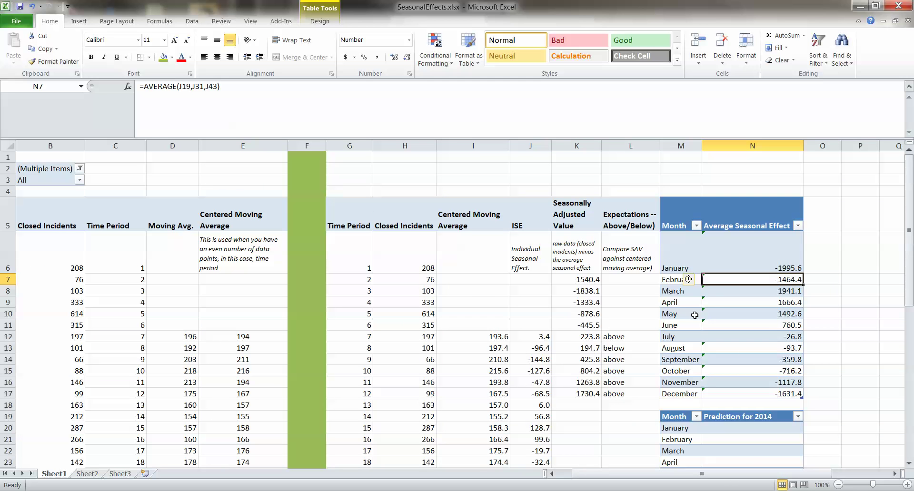
click(734, 269)
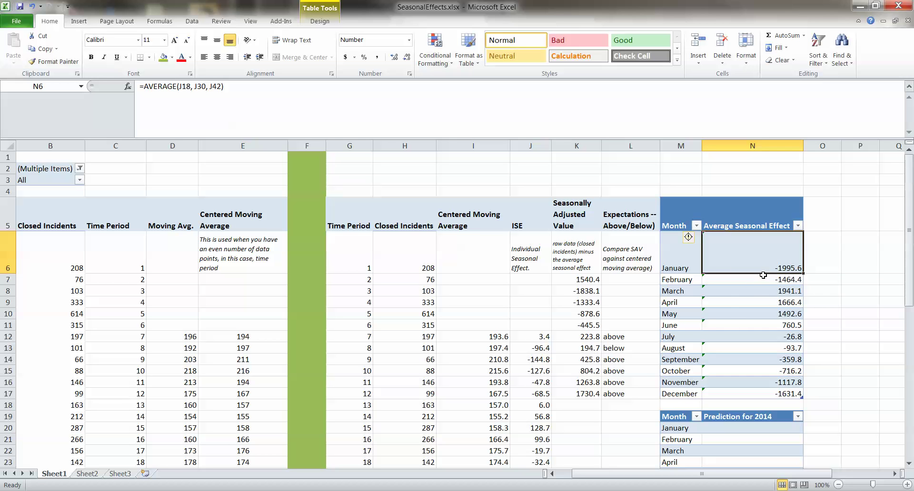
click(753, 281)
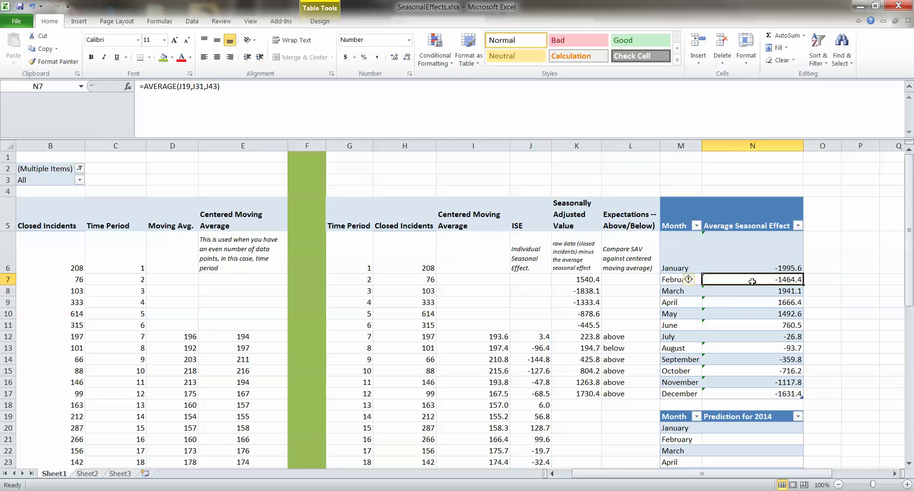
Review seasonally adjusted values for February and July 2009 and July–September expectation flags
click(564, 282)
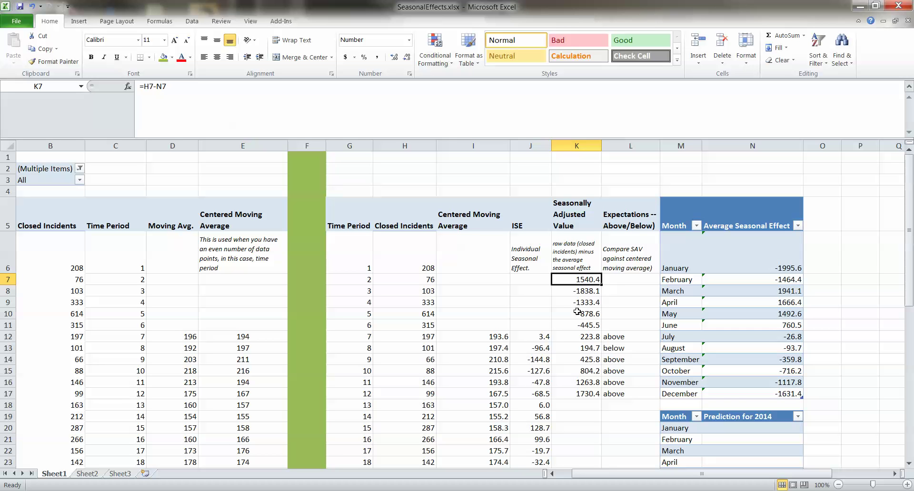
click(575, 339)
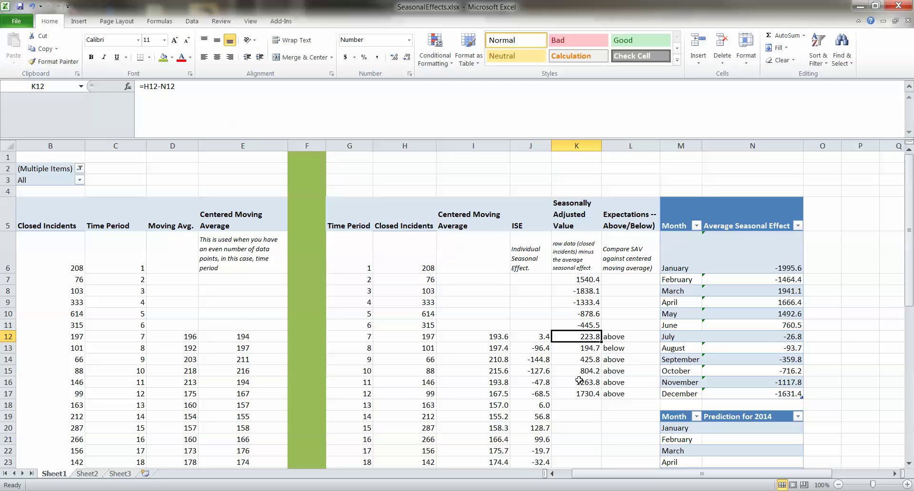
click(627, 337)
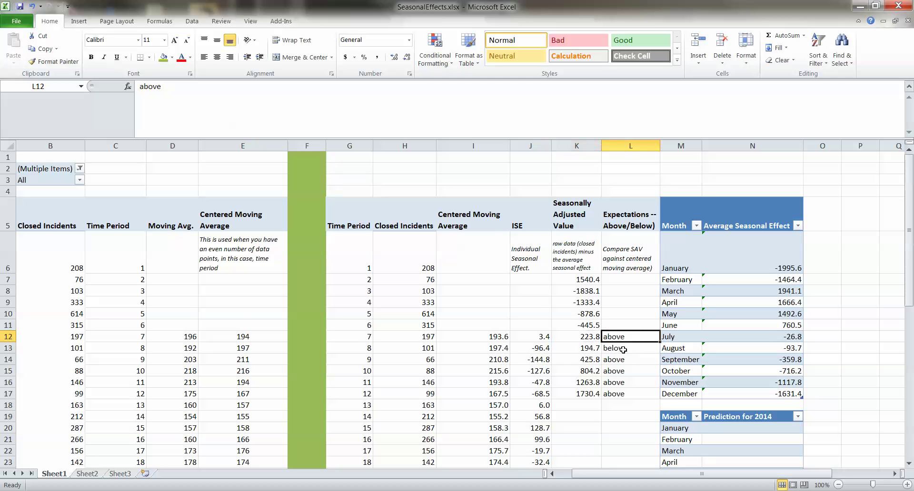
click(631, 350)
scroll(624, 355, down, 1)
key(Down)
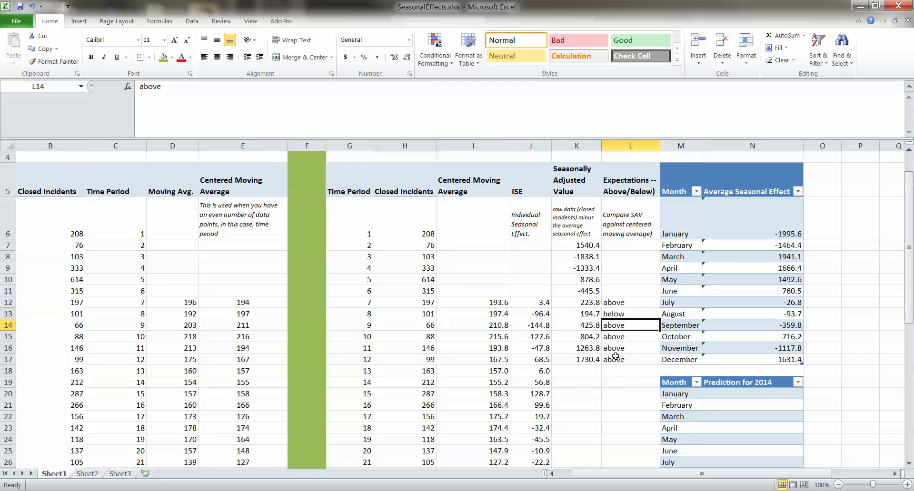
scroll(616, 362, down, 8)
scroll(699, 300, up, 1)
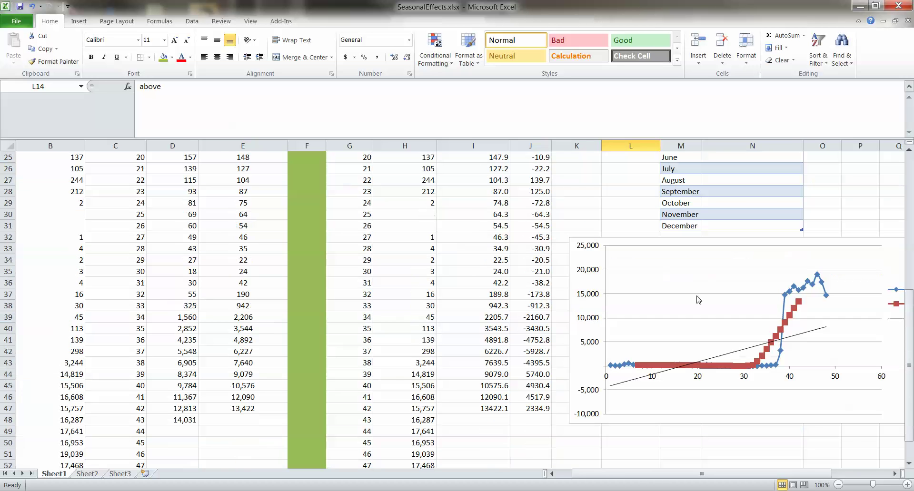
drag(654, 476, 697, 476)
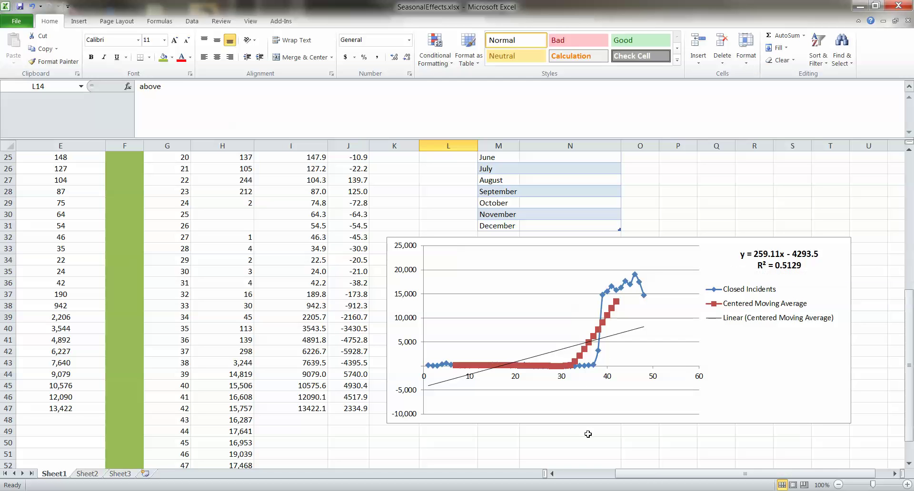
drag(651, 476, 592, 476)
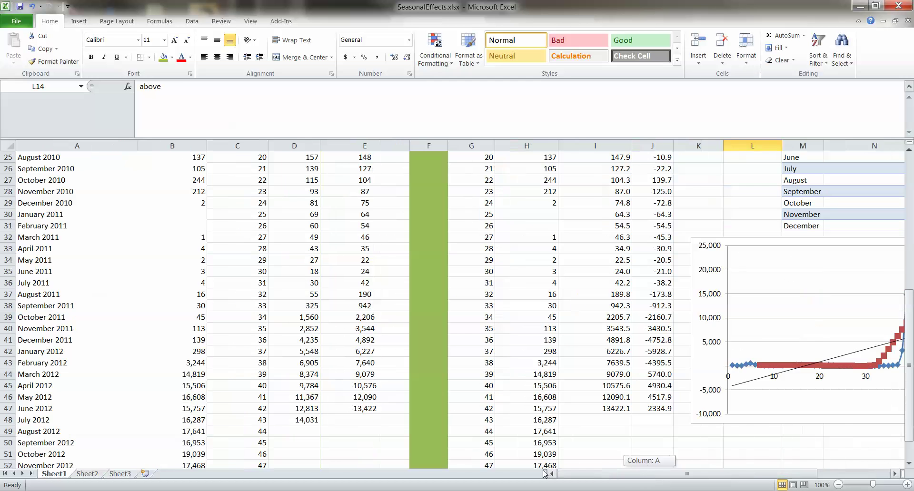
scroll(543, 445, up, 8)
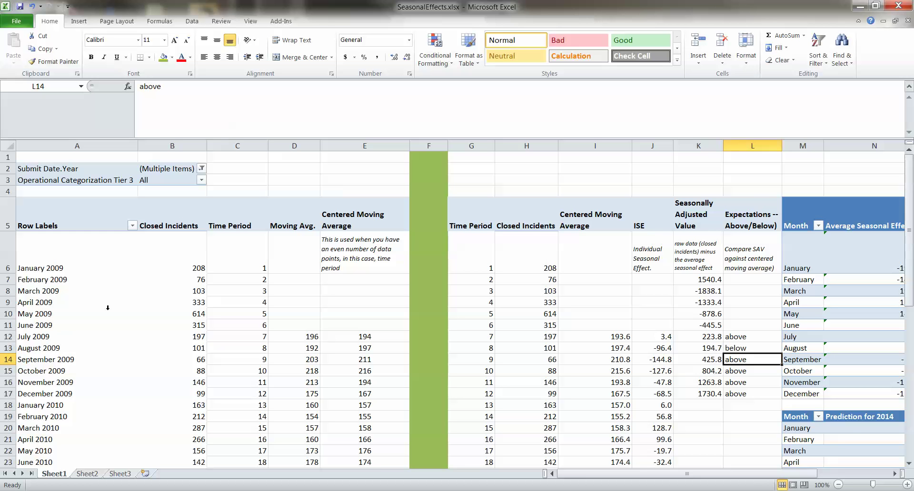
Select the pivot row labels and expand Classification, showing Operational Categorization Tier 3 checked
click(108, 308)
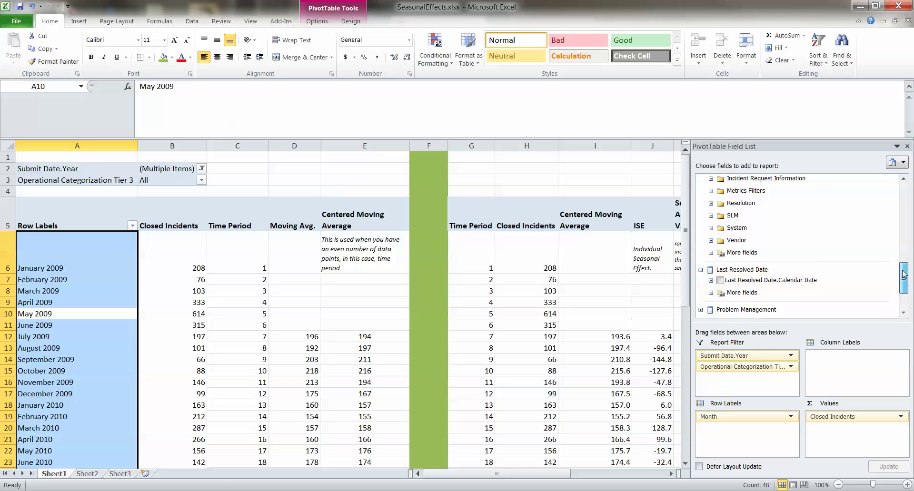
drag(903, 273, 905, 246)
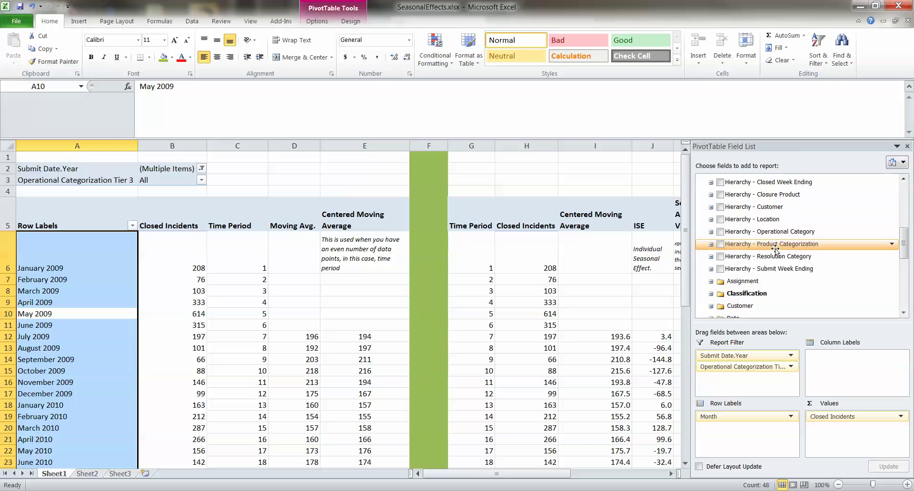
click(711, 294)
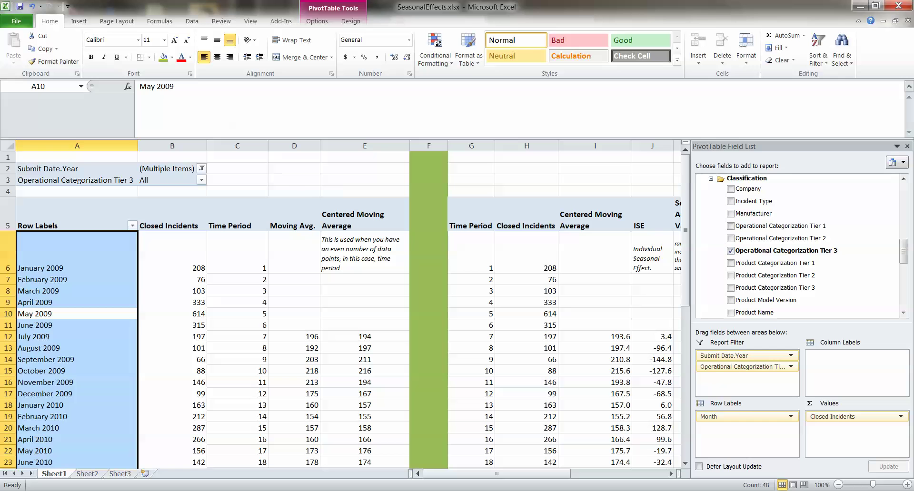
click(783, 490)
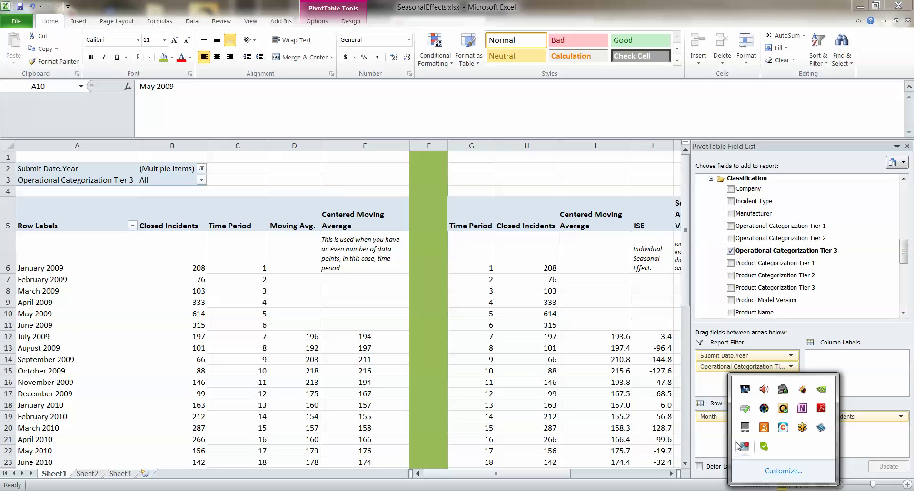